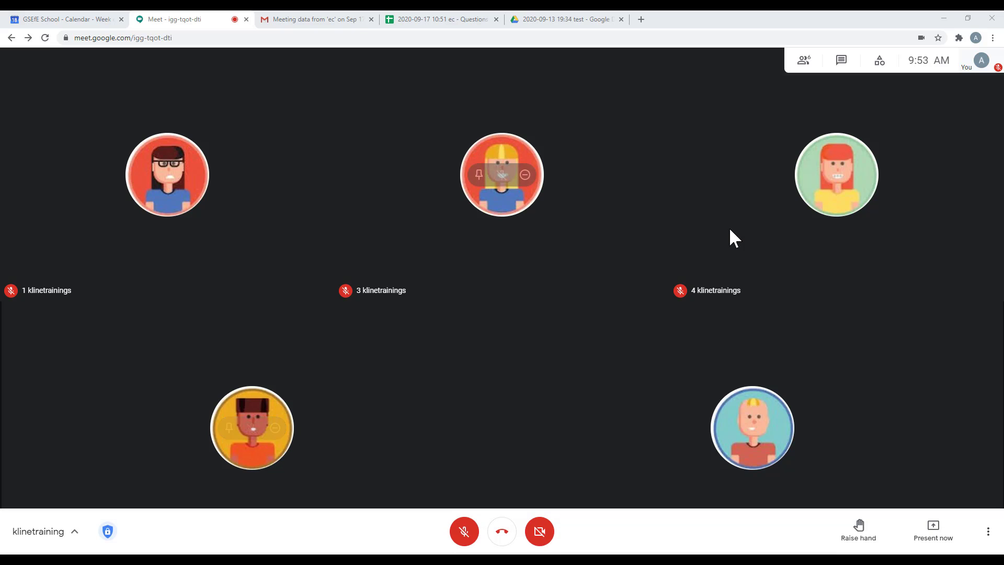
# - Start a new meeting poll with the question "What is your favorite season?"
pyautogui.click(891, 70)
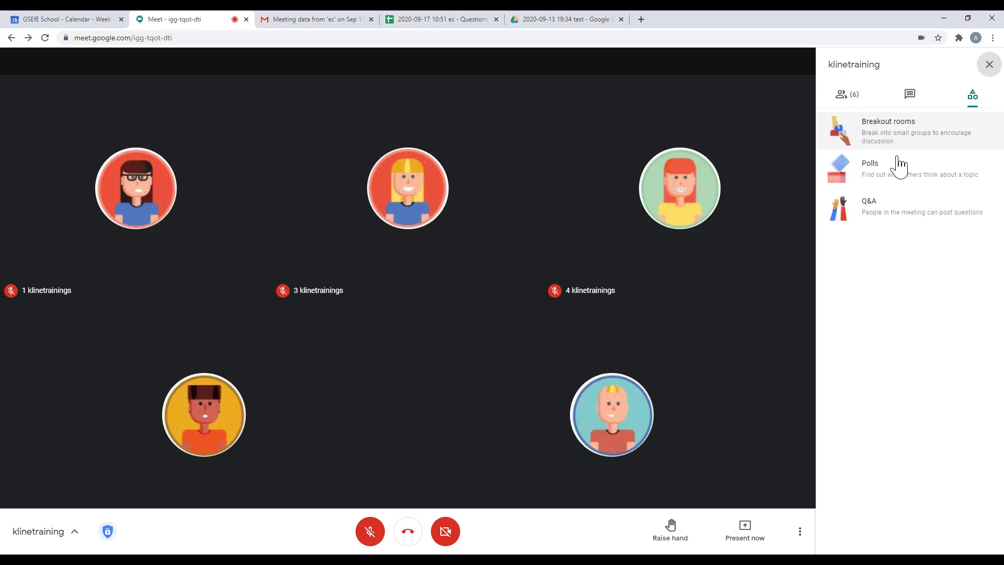
pyautogui.click(959, 183)
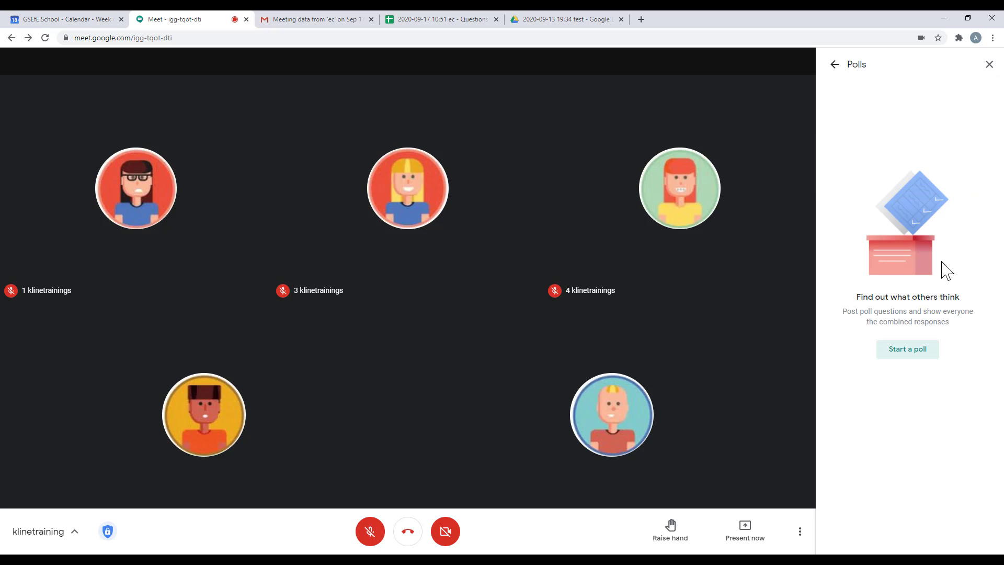
pyautogui.click(918, 360)
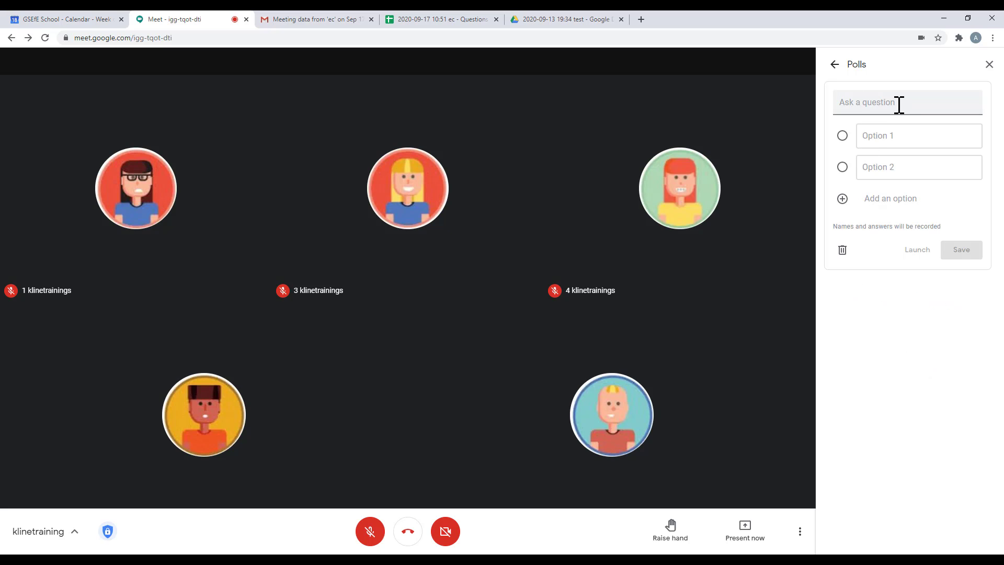
pyautogui.click(899, 104)
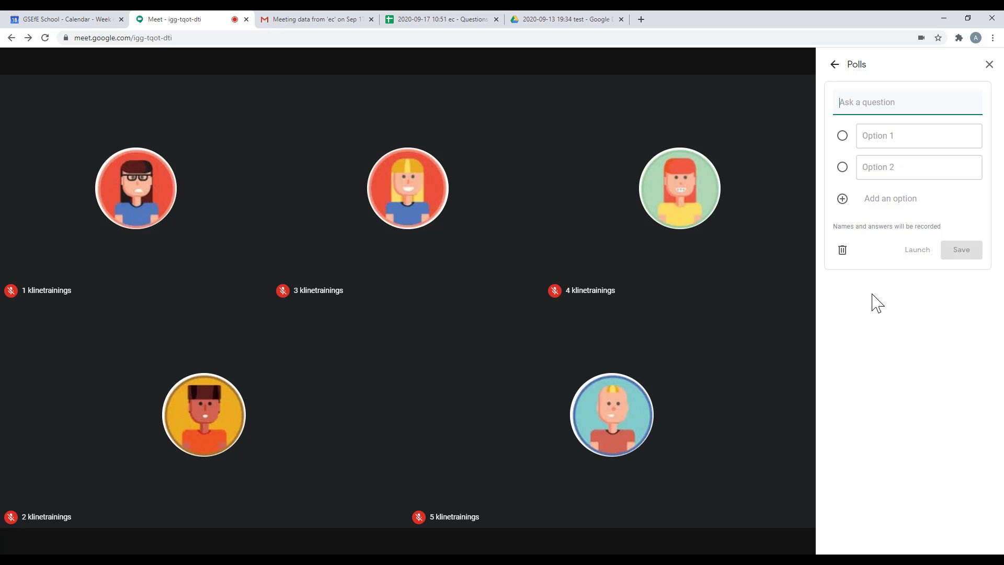
pyautogui.write('What is your favorite season?')
# - Give the poll the answer options Fall, Winter, Spring and Summer, and save it
pyautogui.click(899, 138)
pyautogui.write('Fall')
pyautogui.press('Tab')
pyautogui.write('Winter')
pyautogui.press('Tab')
pyautogui.write('Spring\tSummer')
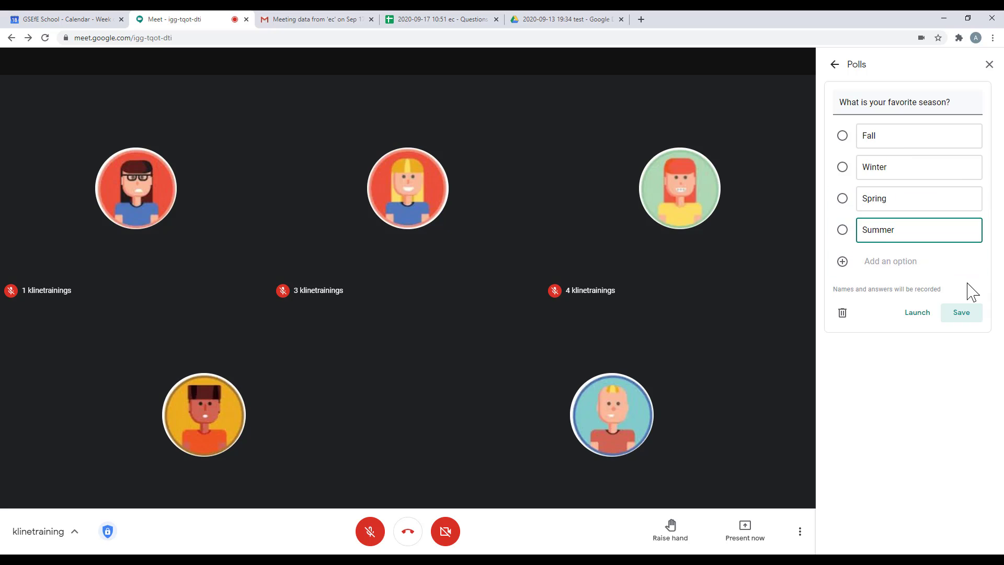
pyautogui.click(964, 321)
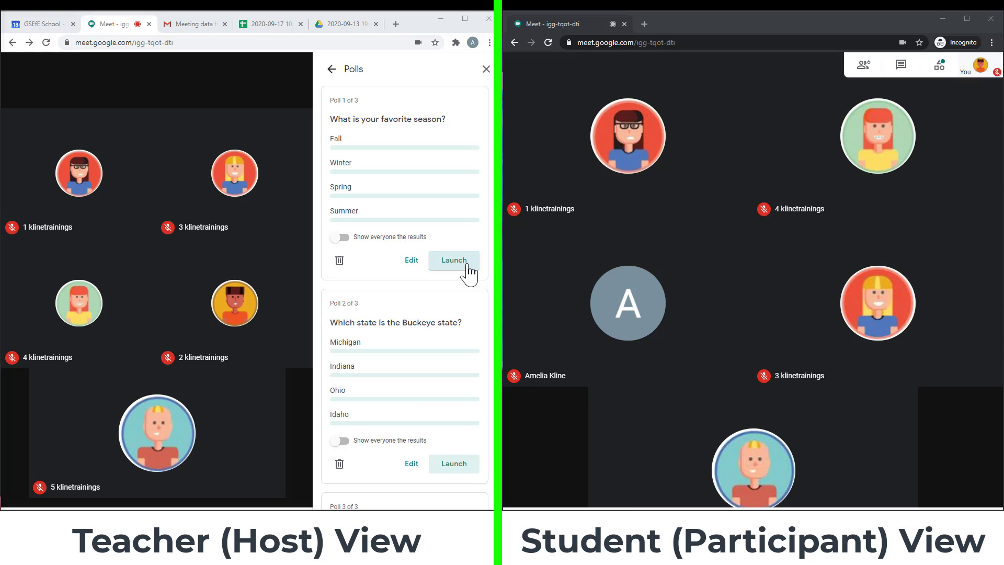
# - Launch the favorite season poll as host and submit a vote for Fall from the student's meeting window
pyautogui.click(467, 264)
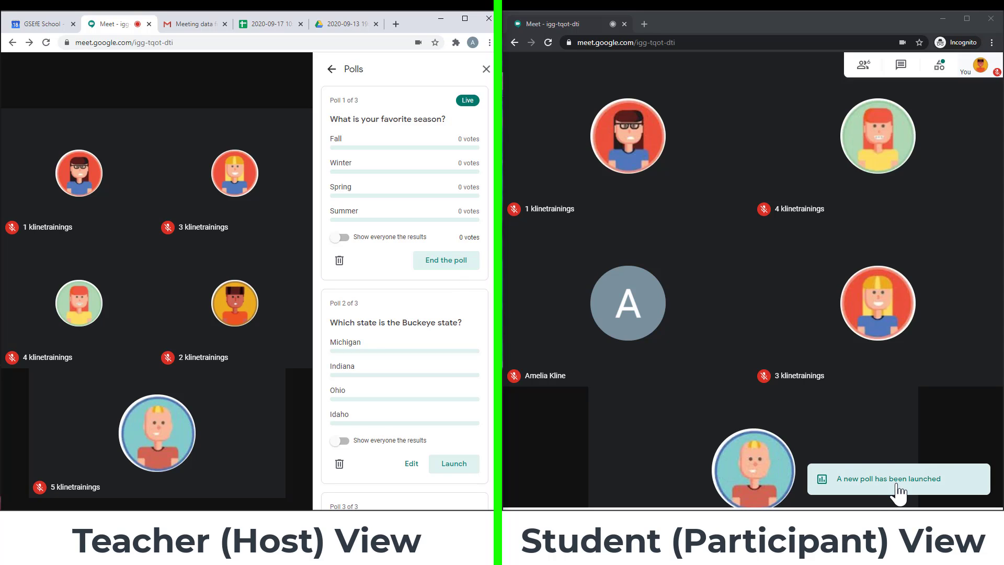
pyautogui.click(940, 68)
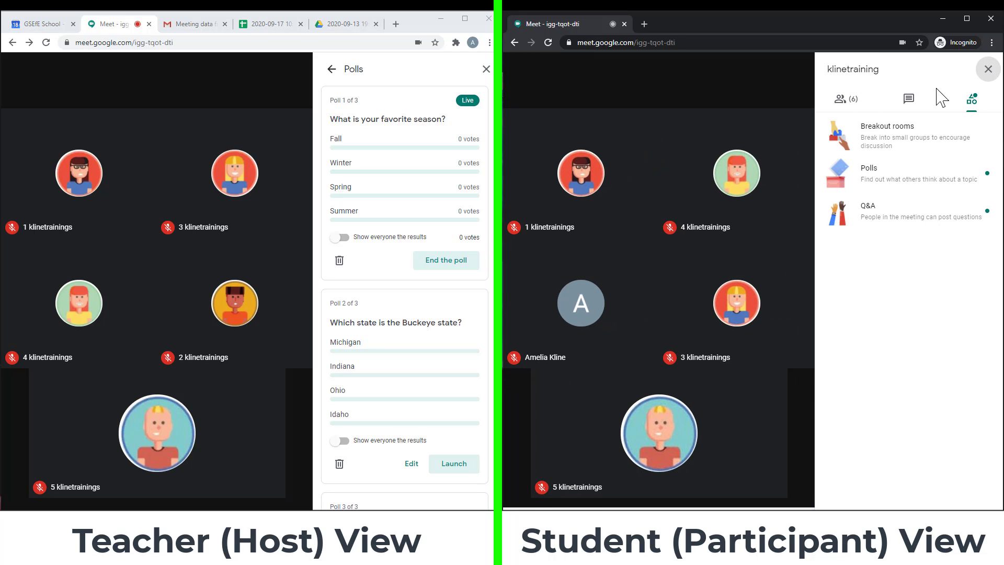
pyautogui.click(940, 186)
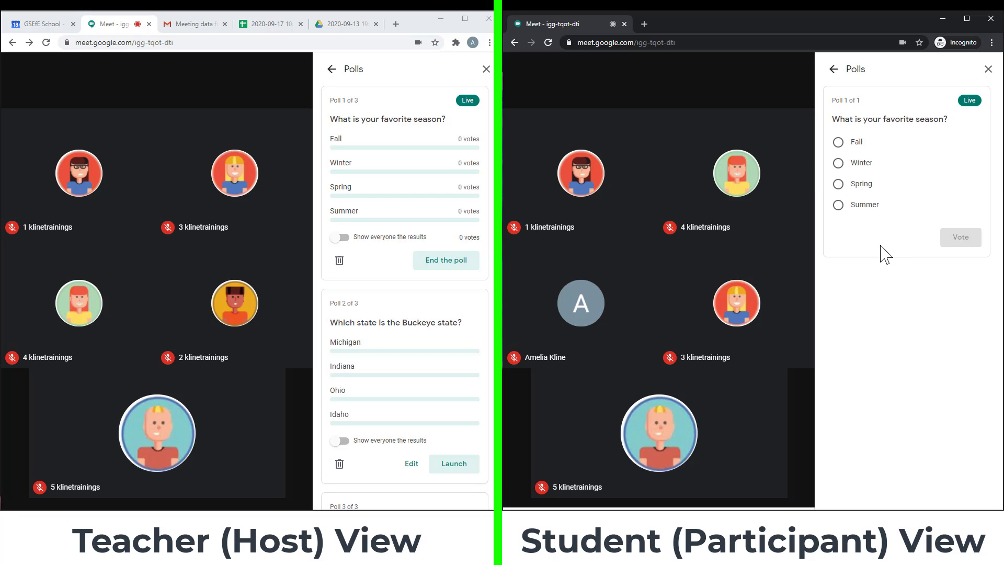
pyautogui.click(839, 144)
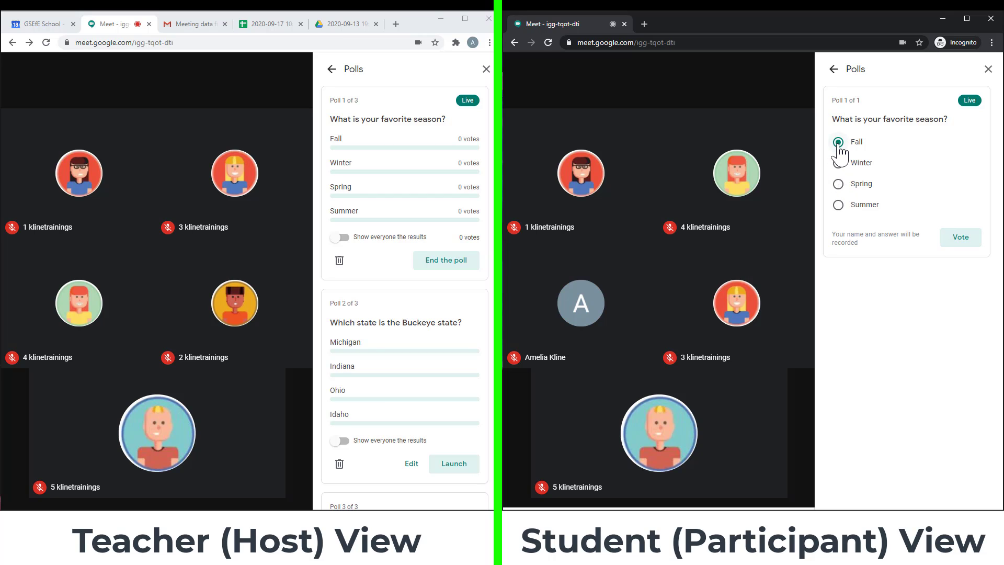
pyautogui.click(958, 244)
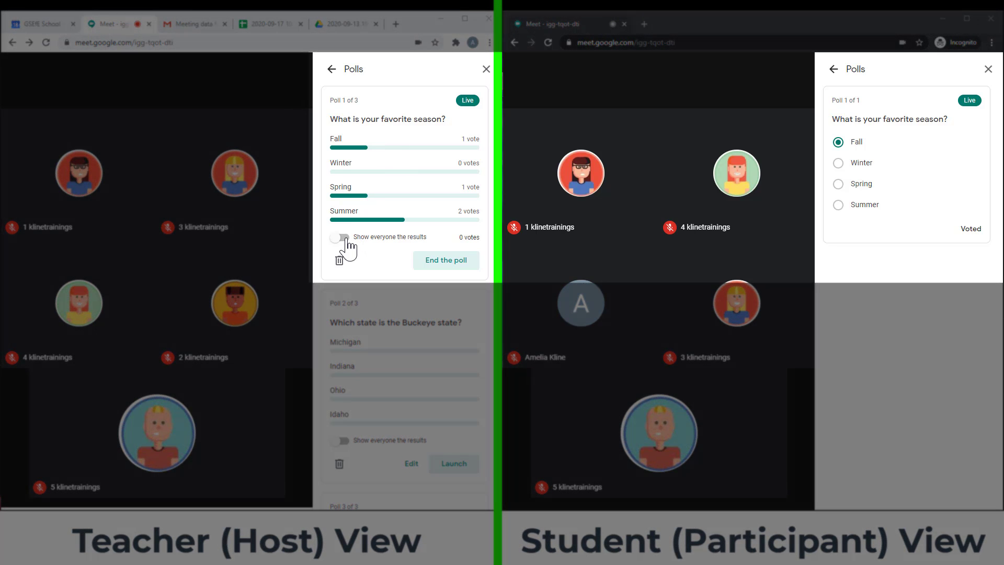
# - Turn showing everyone the favorite season results on and off again as host, and end that poll
pyautogui.click(341, 237)
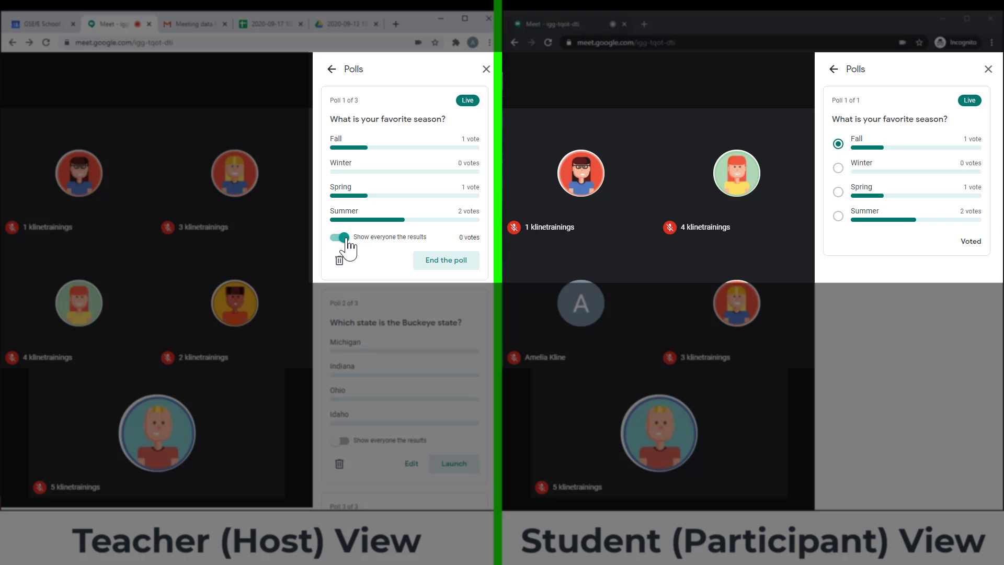
pyautogui.click(345, 239)
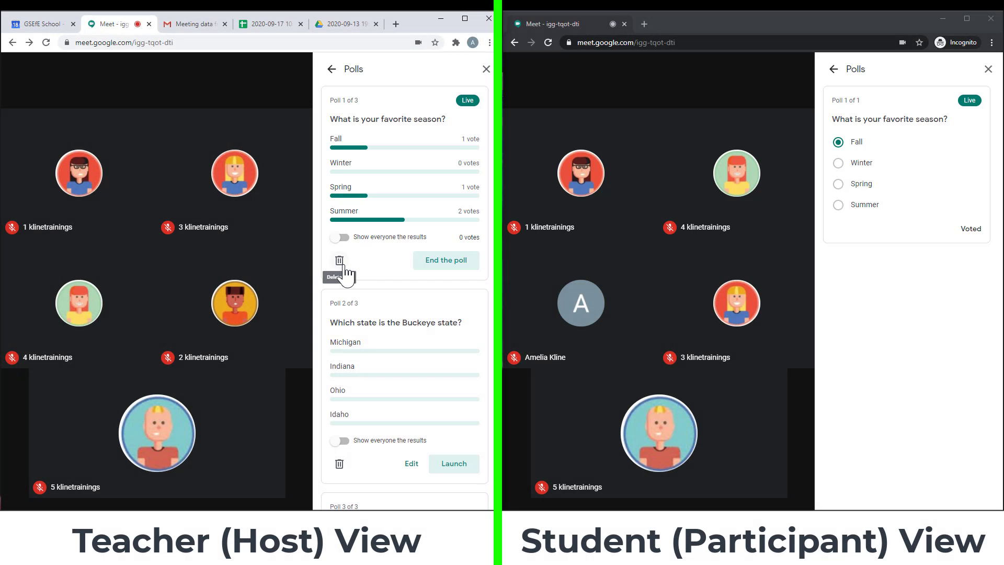
pyautogui.click(458, 270)
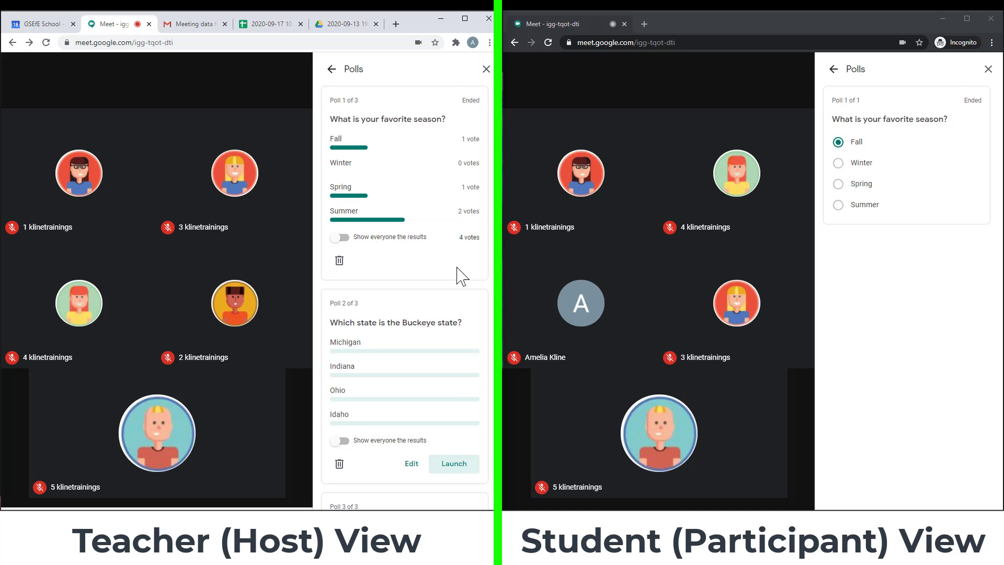
# - Launch the two remaining polls, about the Buckeye state and about homework tonight
pyautogui.scroll(-1, 461, 277)
pyautogui.scroll(-3, 461, 278)
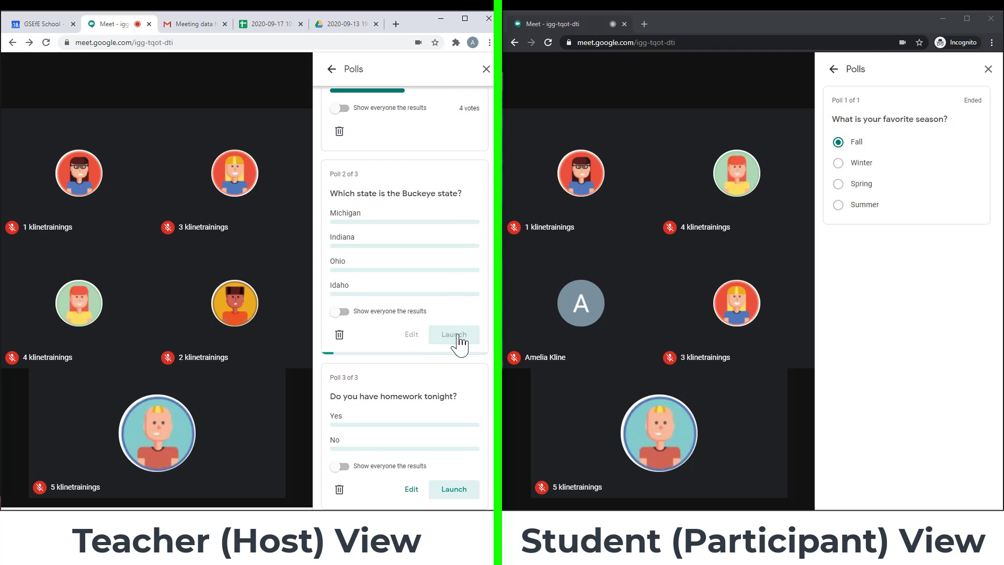
pyautogui.click(460, 329)
pyautogui.click(459, 490)
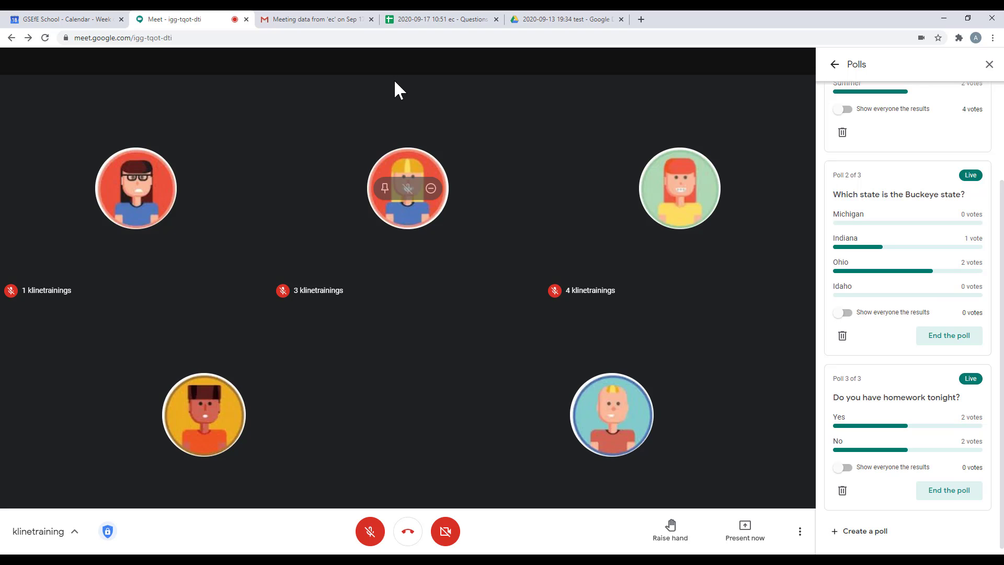
pyautogui.click(550, 25)
pyautogui.click(230, 96)
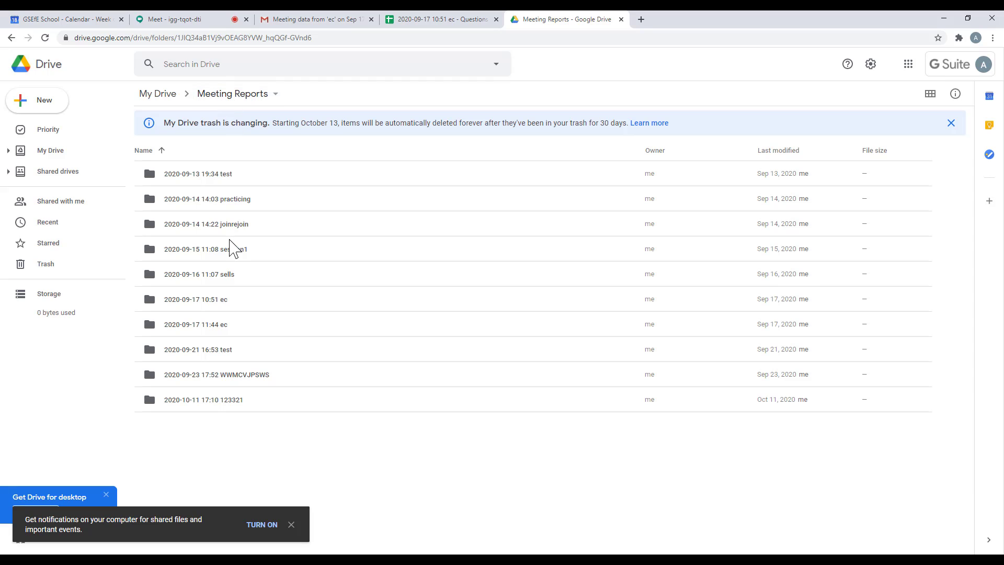
pyautogui.doubleClick(230, 249)
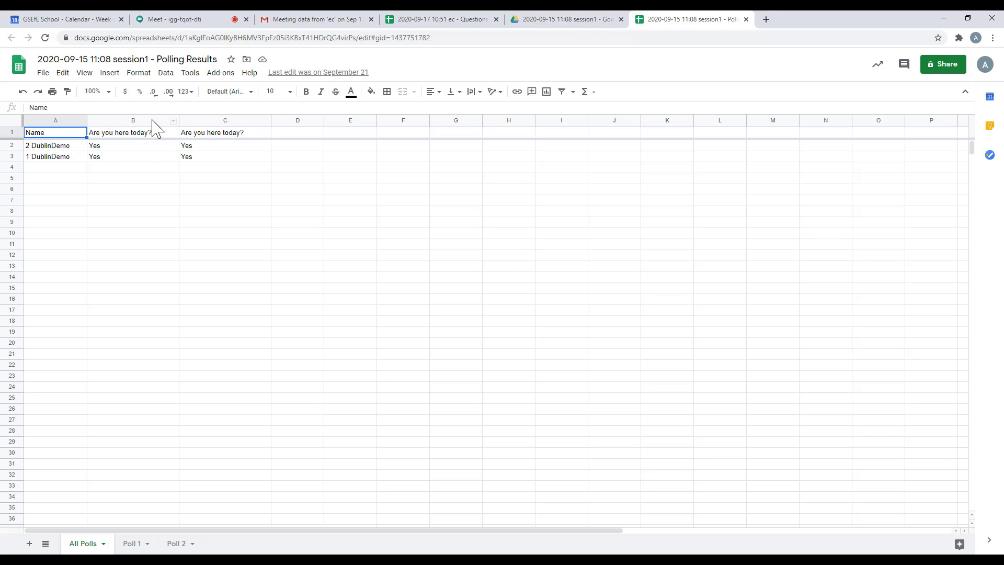
# - Examine both question columns on the All Polls sheet of the polling results and view the Poll 1 sheet
pyautogui.click(152, 120)
pyautogui.click(225, 121)
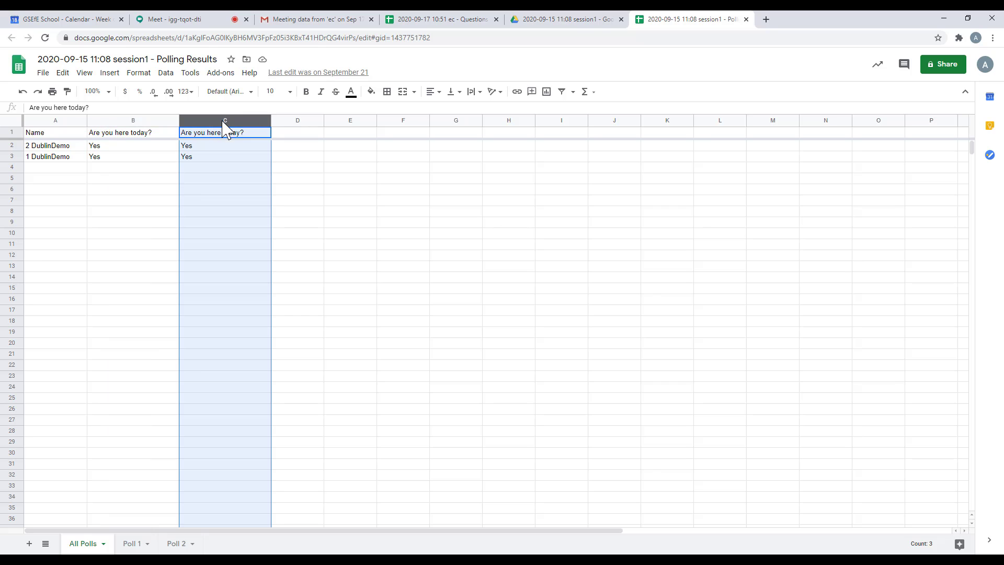
pyautogui.click(134, 543)
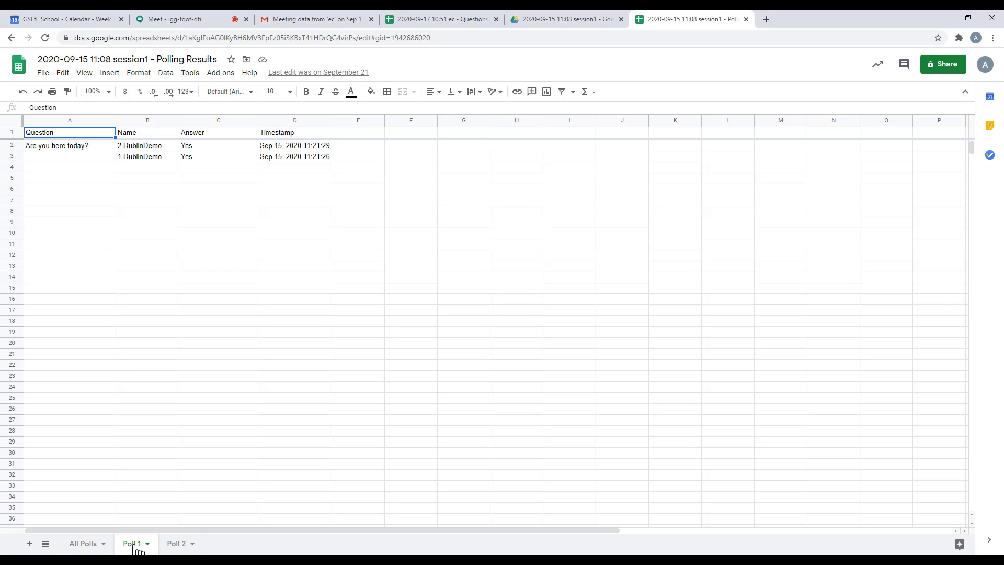